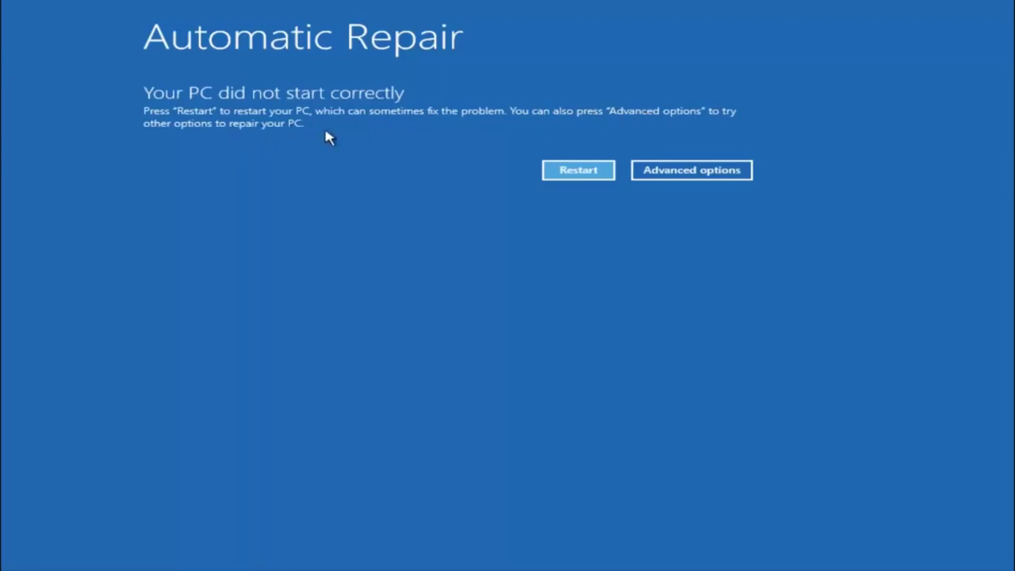
# Open System Restore from the advanced troubleshooting options of the recovery environment.
pyautogui.click(671, 176)
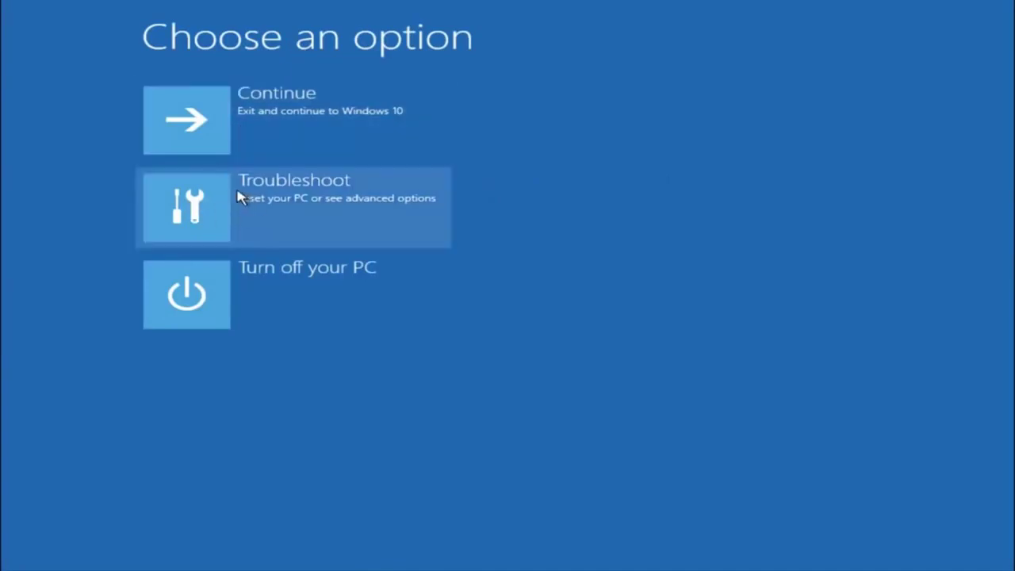
pyautogui.click(217, 207)
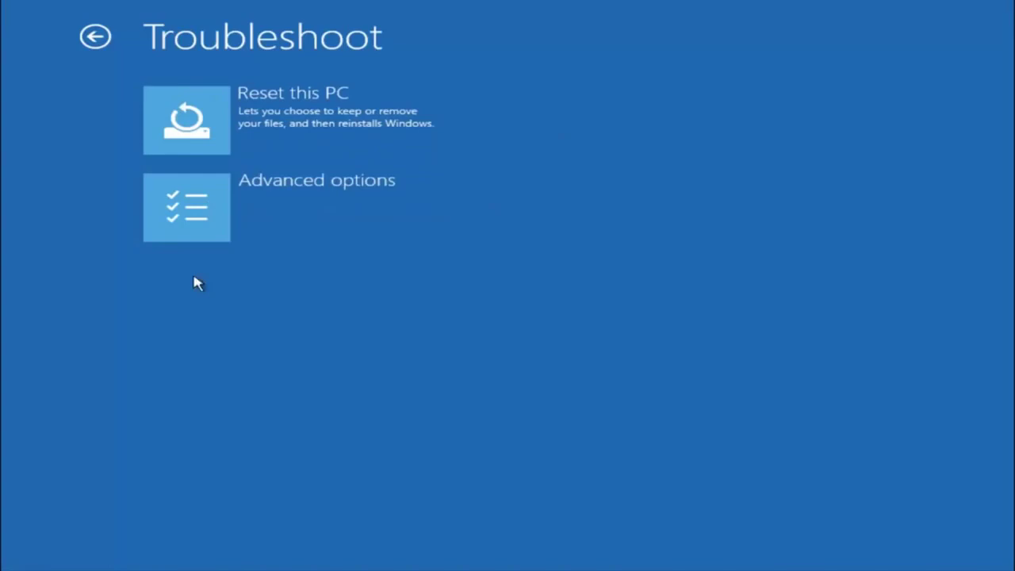
pyautogui.click(227, 215)
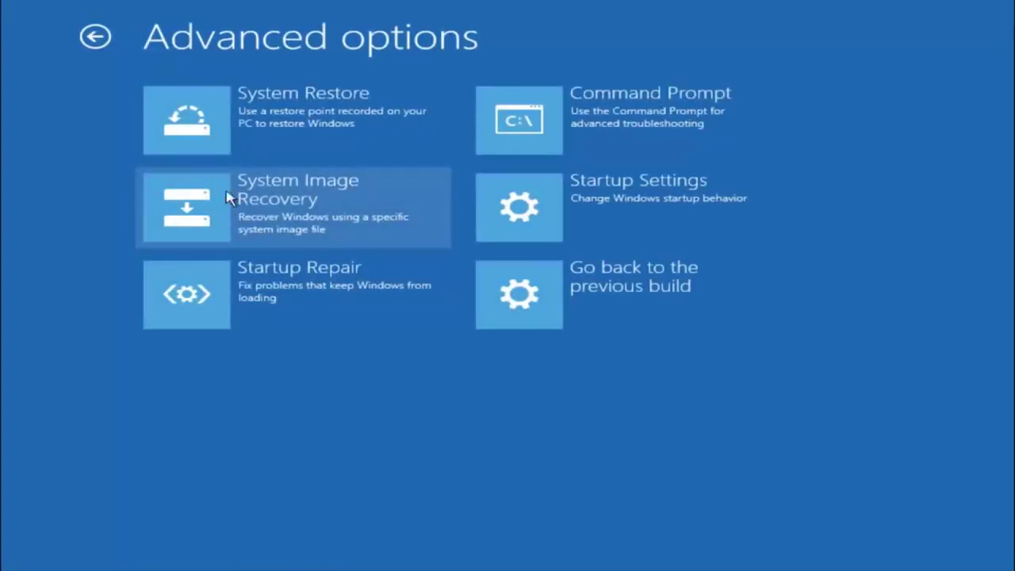
pyautogui.click(238, 119)
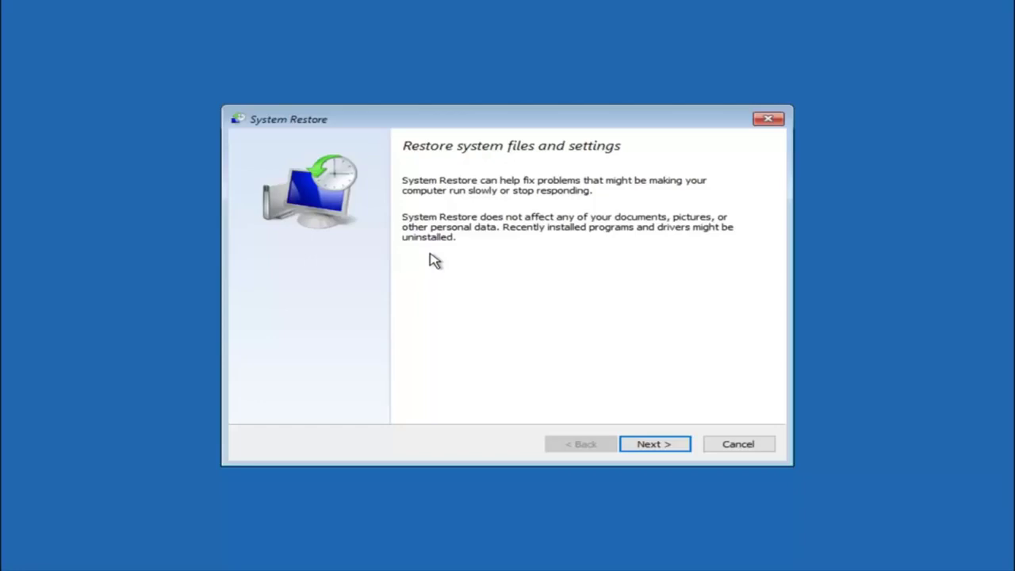
# Restore the computer to the manual "before update" restore point and confirm starting the restore.
pyautogui.click(653, 449)
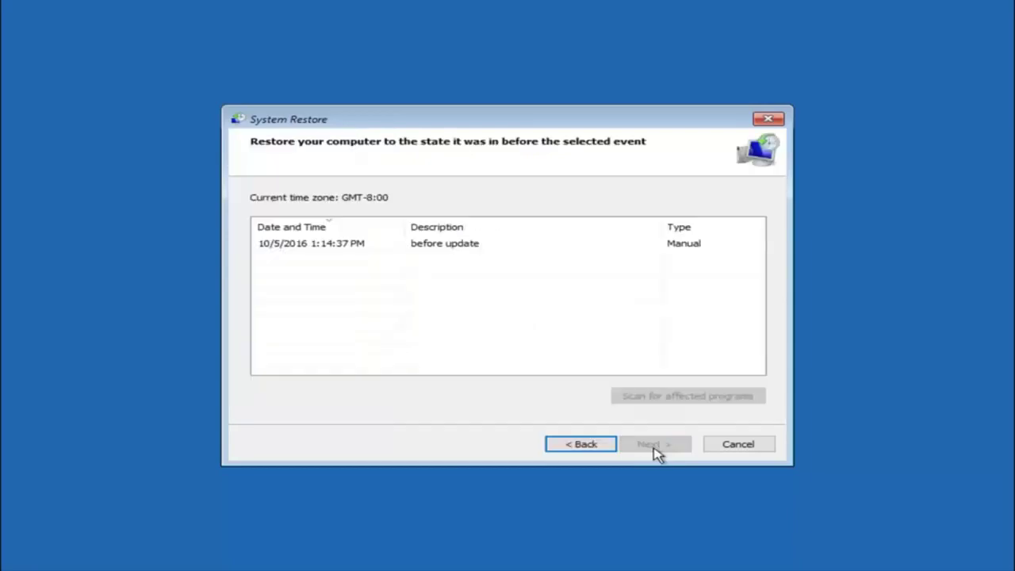
pyautogui.click(293, 248)
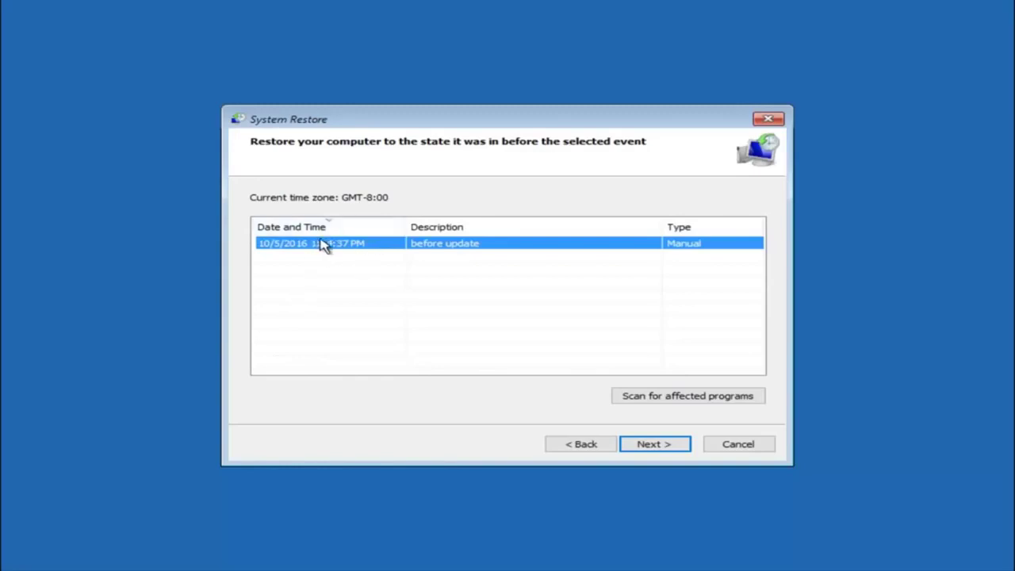
pyautogui.click(651, 447)
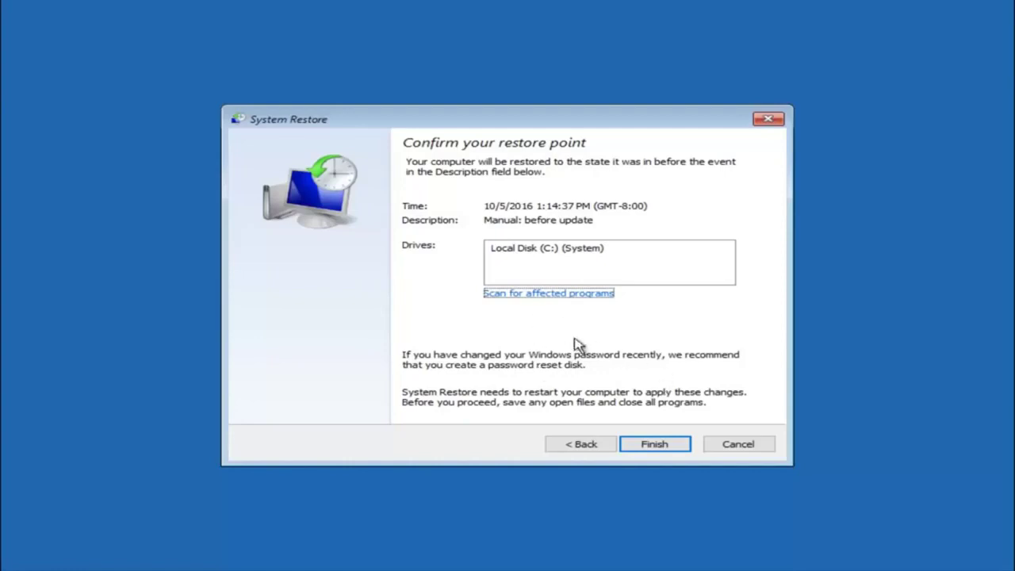
pyautogui.click(654, 447)
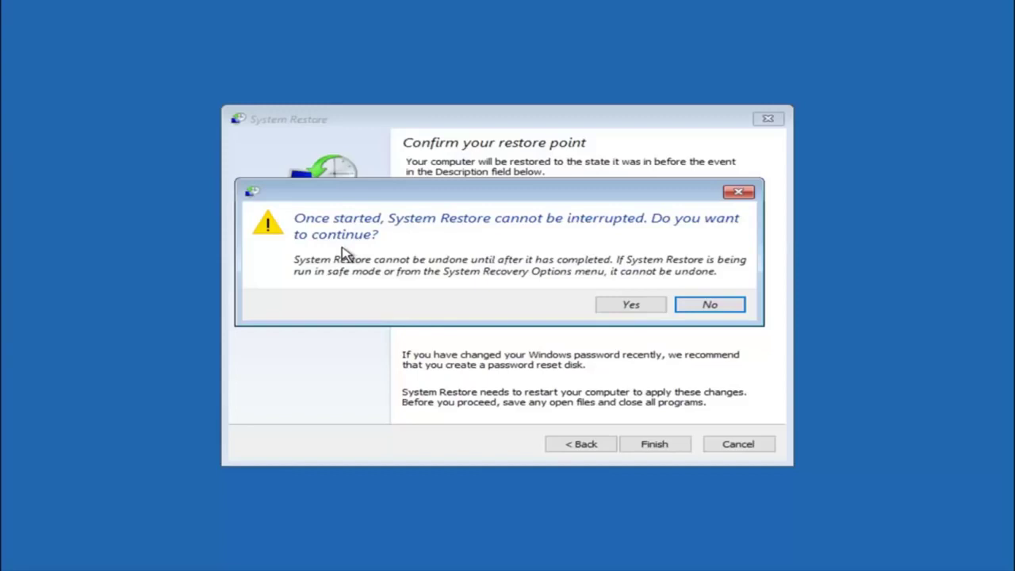
pyautogui.click(623, 311)
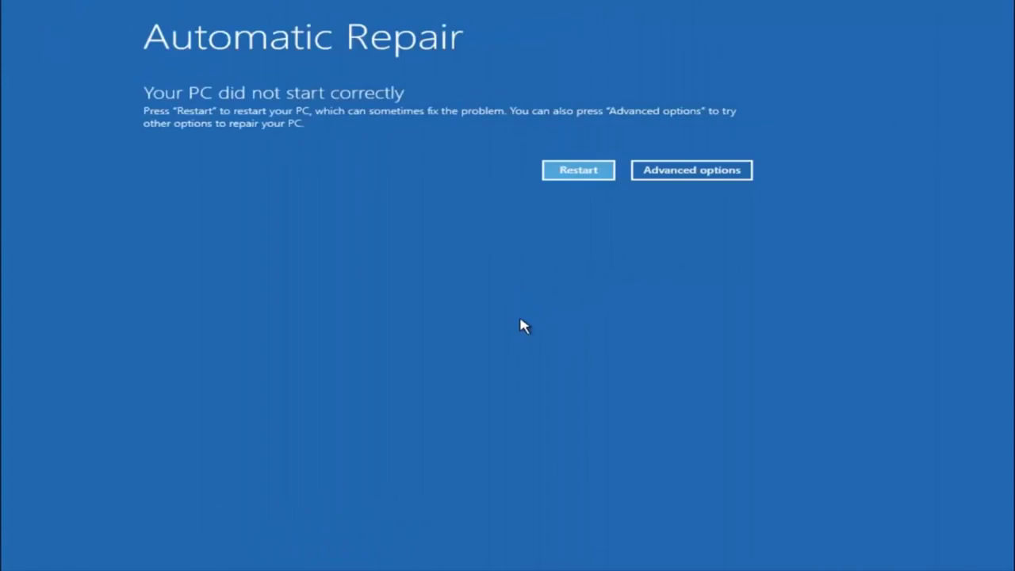
# Run Startup Repair from the advanced troubleshooting options.
pyautogui.click(665, 171)
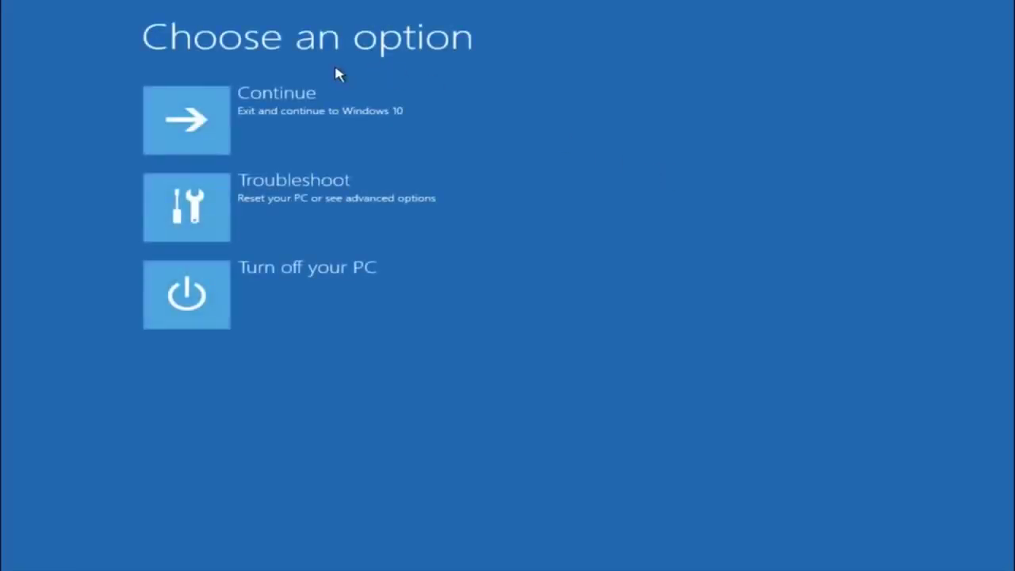
pyautogui.click(287, 198)
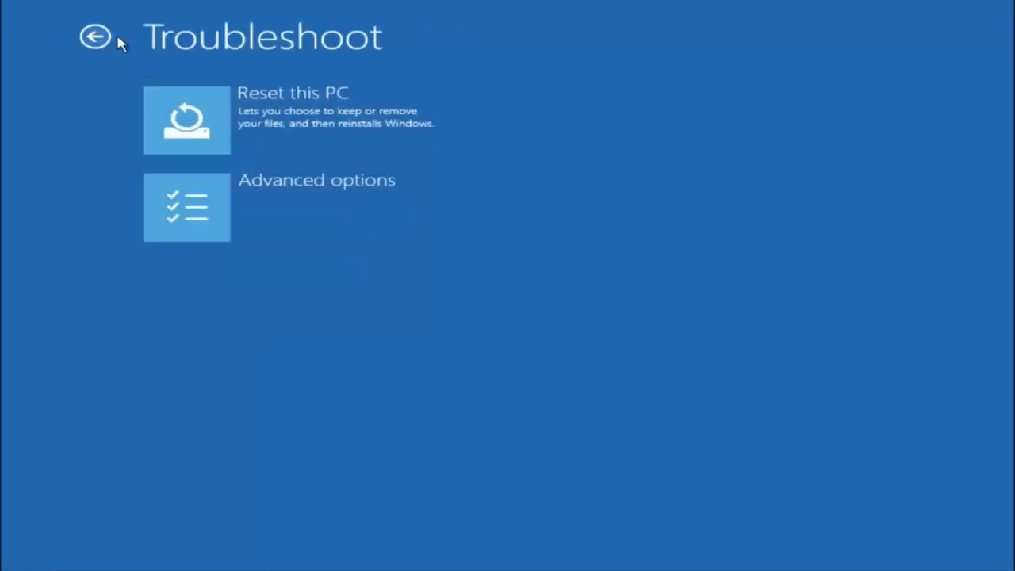
pyautogui.click(250, 211)
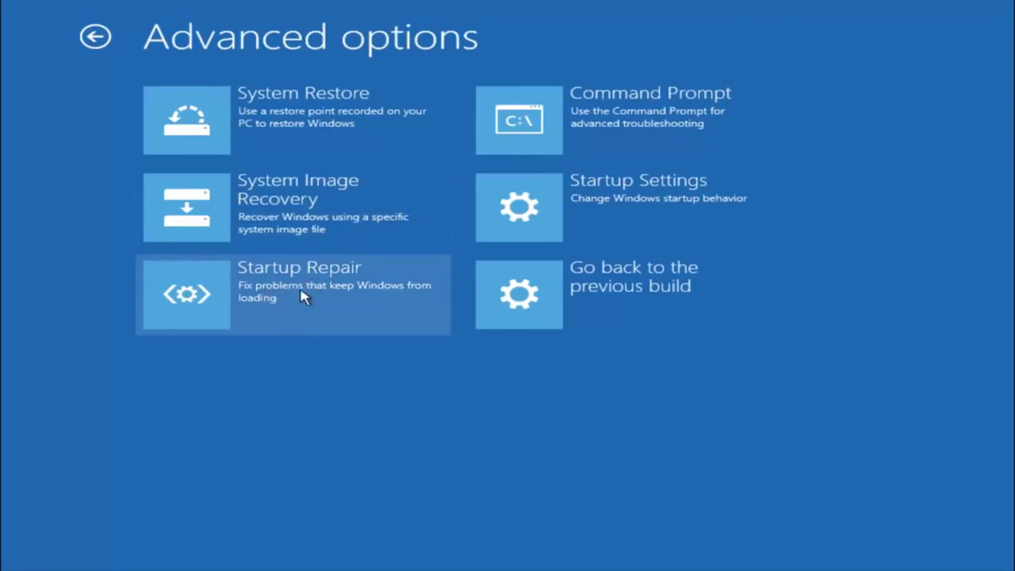
pyautogui.click(198, 297)
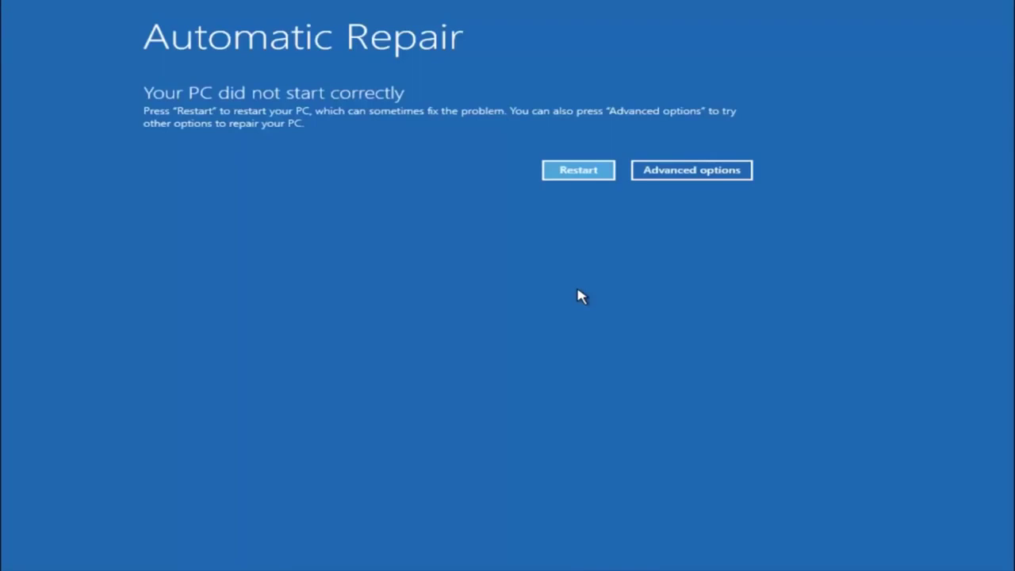
# Open Command Prompt from the advanced troubleshooting options.
pyautogui.click(549, 177)
pyautogui.click(684, 169)
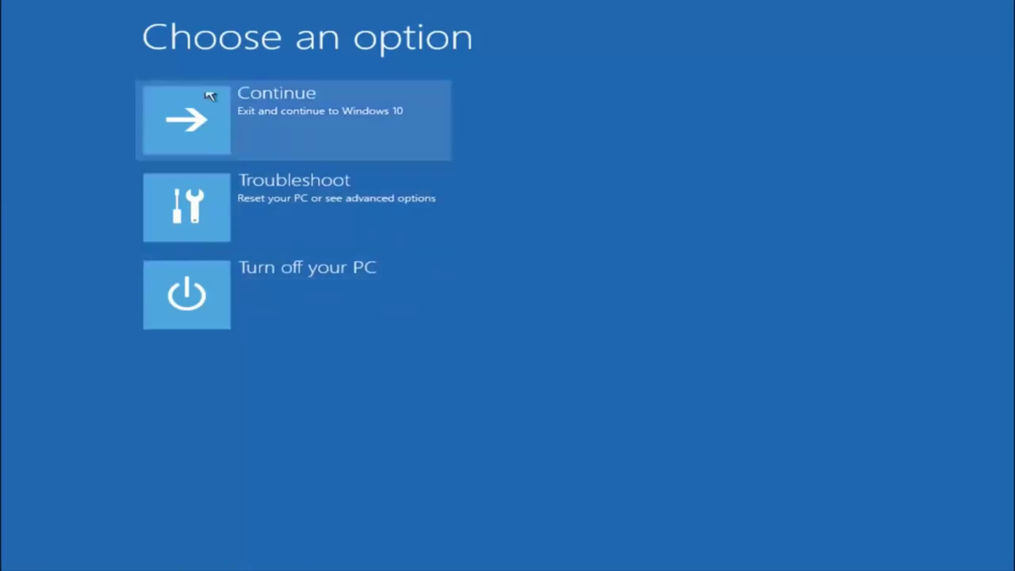
pyautogui.click(192, 228)
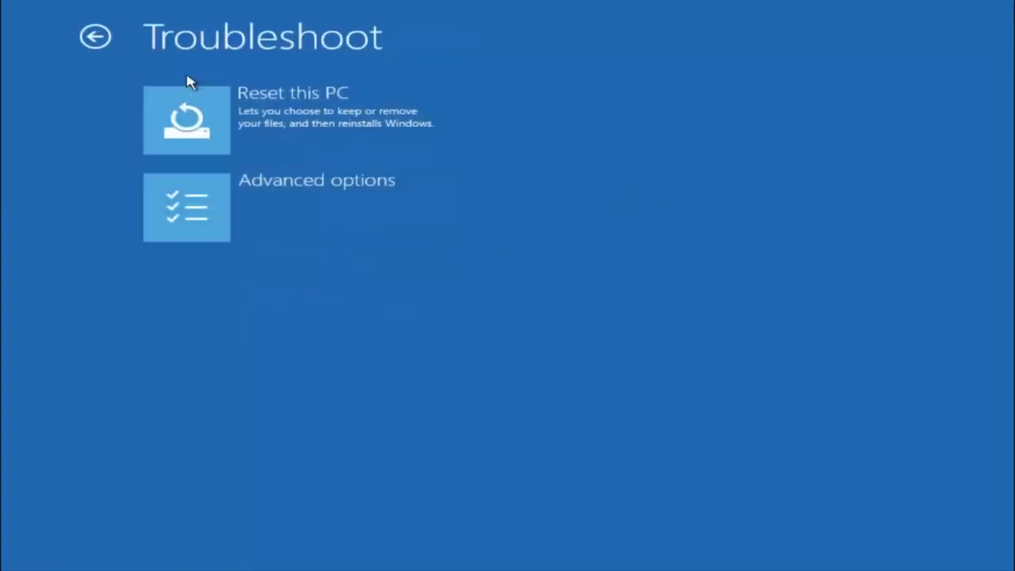
pyautogui.click(235, 200)
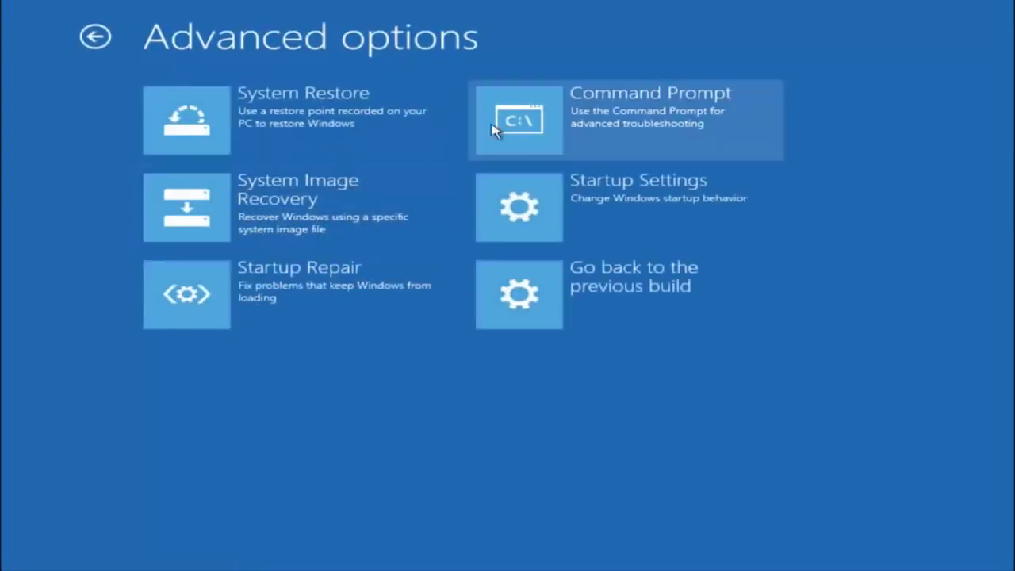
pyautogui.click(597, 131)
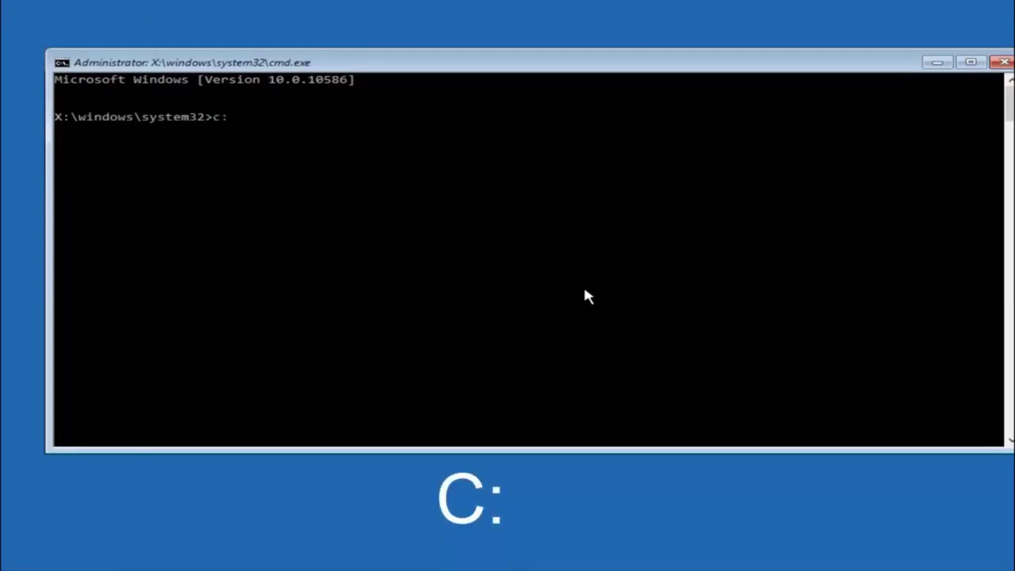
# Switch to the C: drive and list its root directory with dir.
pyautogui.press('Return')
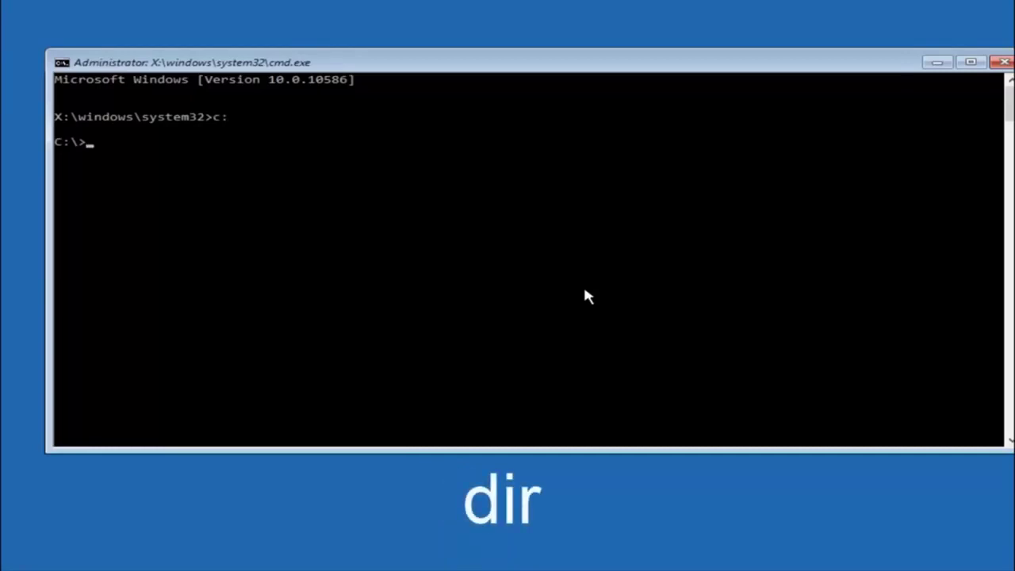
pyautogui.write('dir')
pyautogui.press('Return')
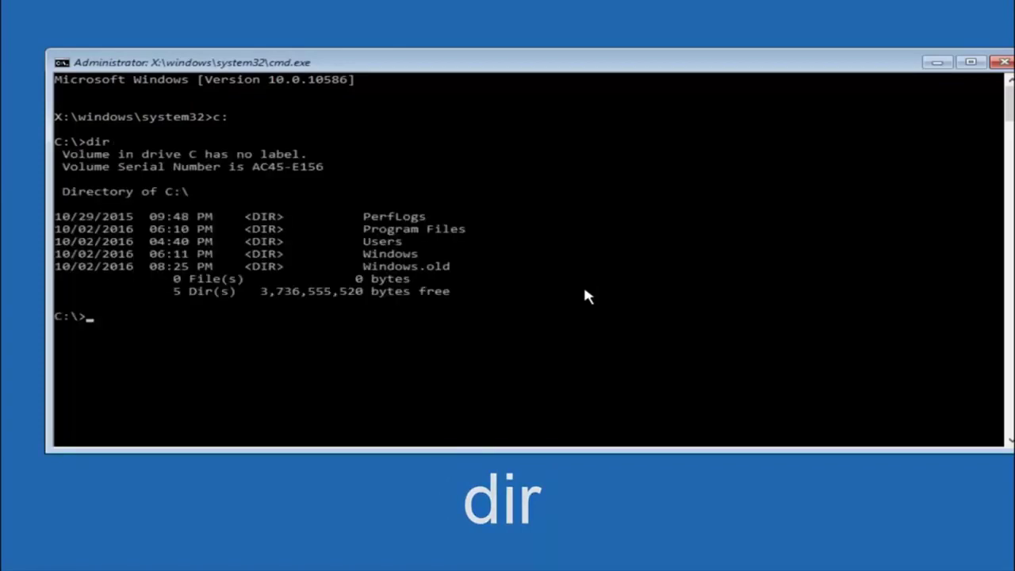
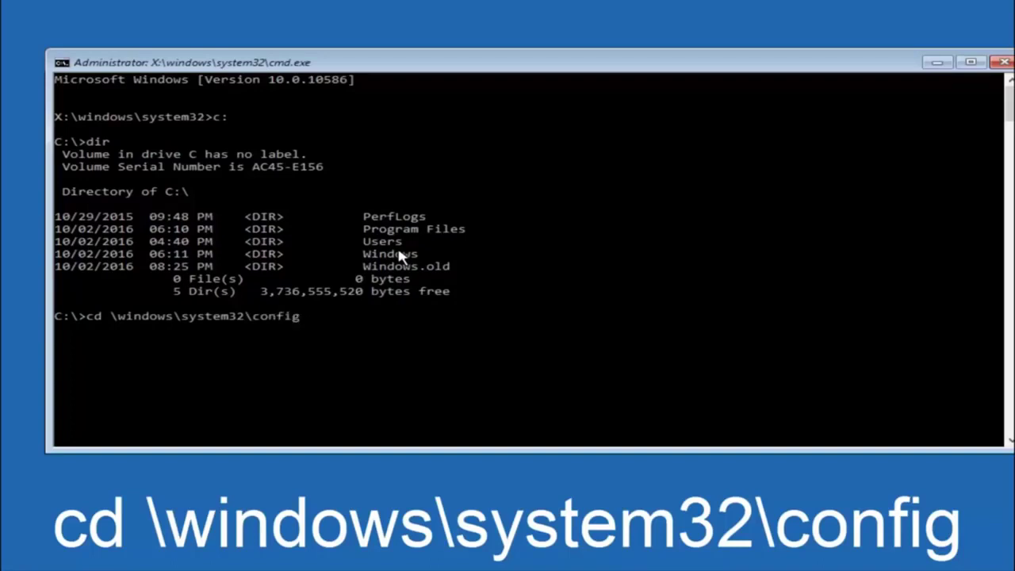
# Change to the \windows\system32\config directory and create a folder named backup in it.
pyautogui.press('Return')
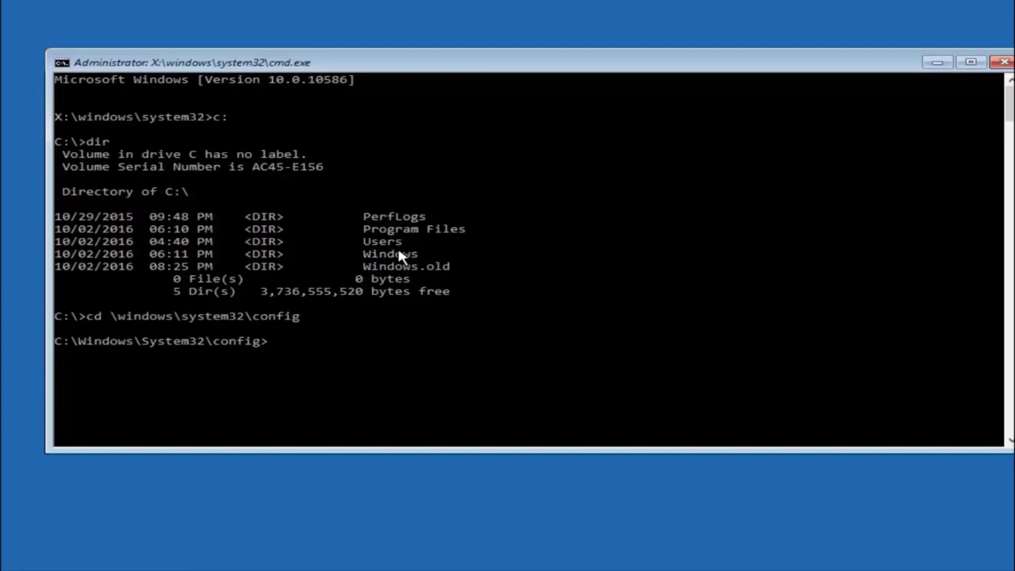
pyautogui.write('md backup')
pyautogui.press('Return')
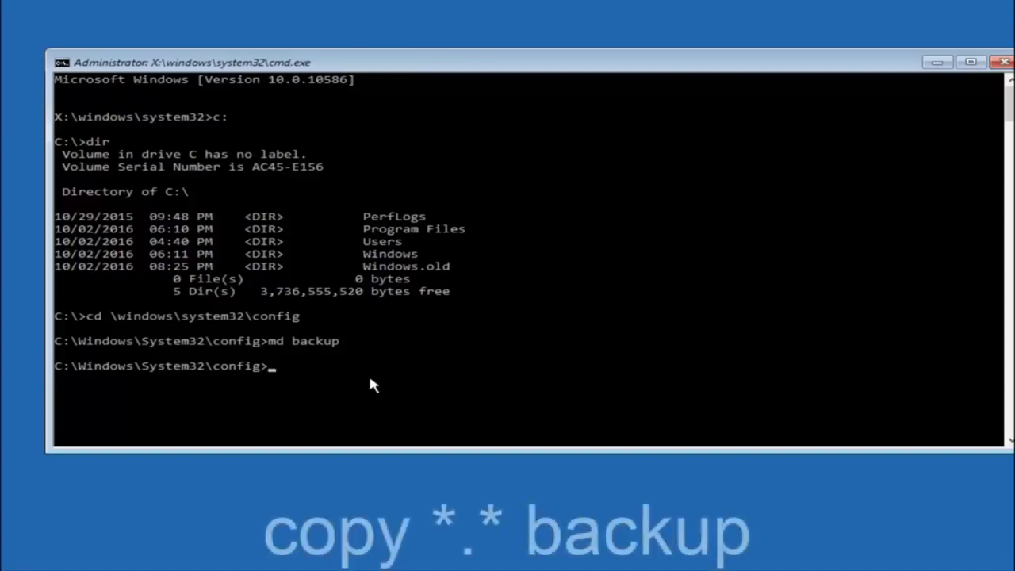
# Copy all files of the config directory into the backup folder with copy *.* backup.
pyautogui.write('copy')
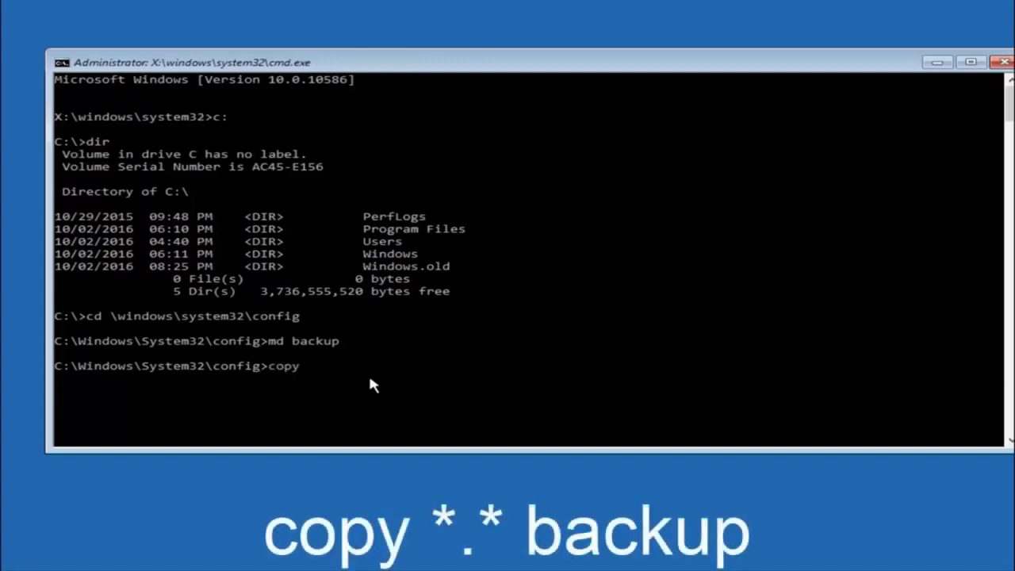
pyautogui.write(' *.')
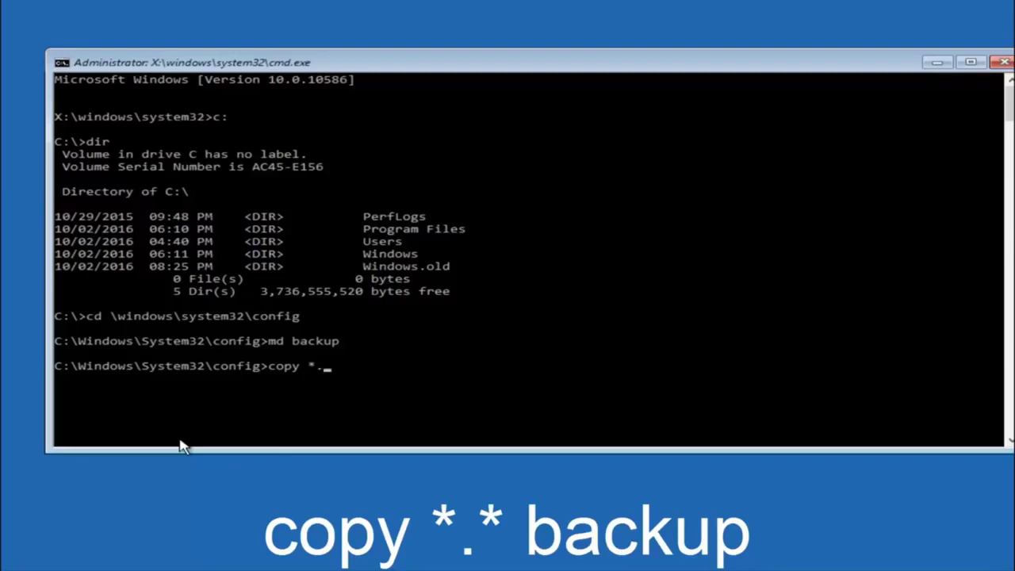
pyautogui.write('* backup')
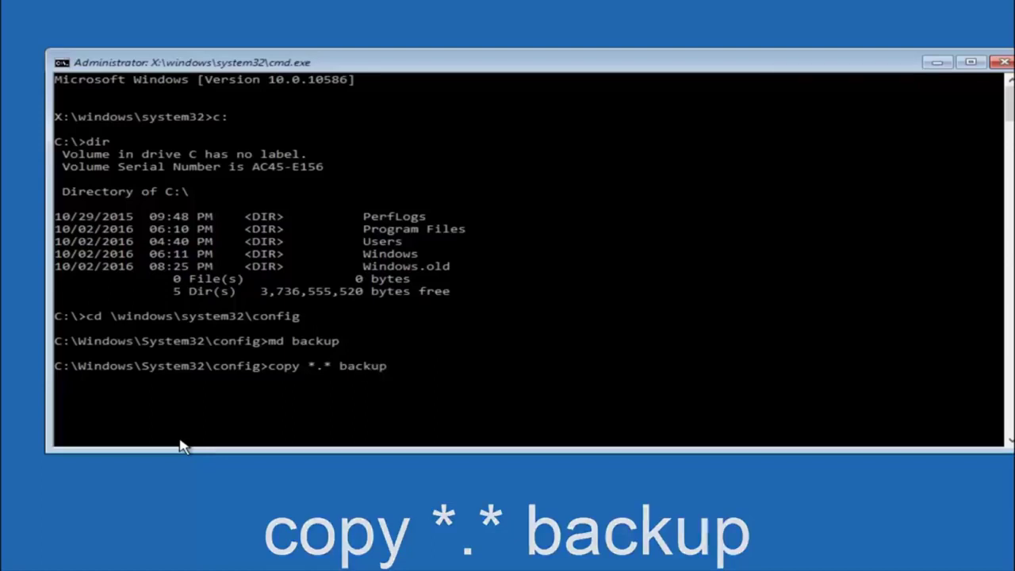
pyautogui.press('Return')
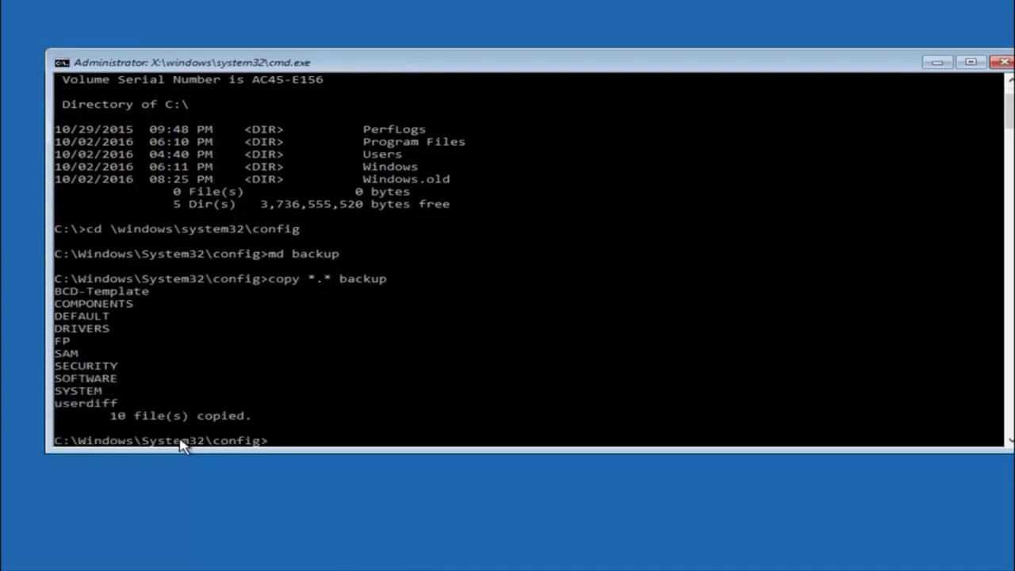
# Change to the regback subdirectory of config and list its contents with dir.
pyautogui.write('cd')
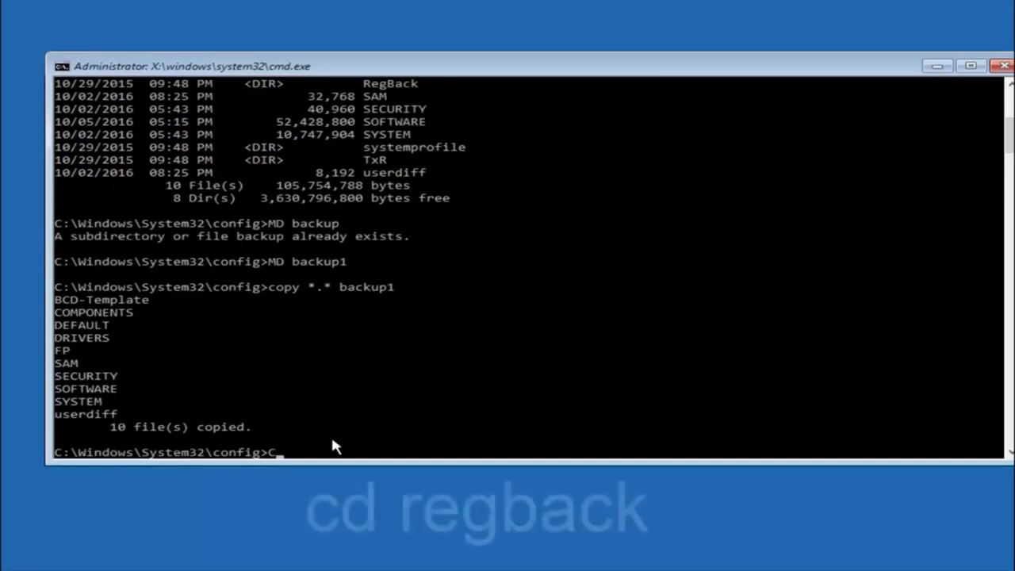
pyautogui.write('CD')
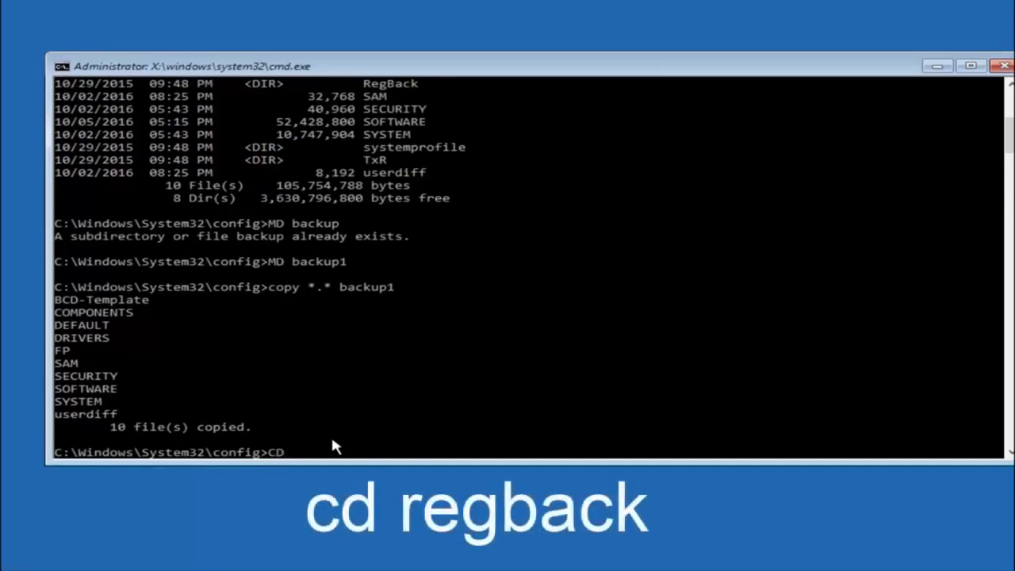
pyautogui.write(' regback')
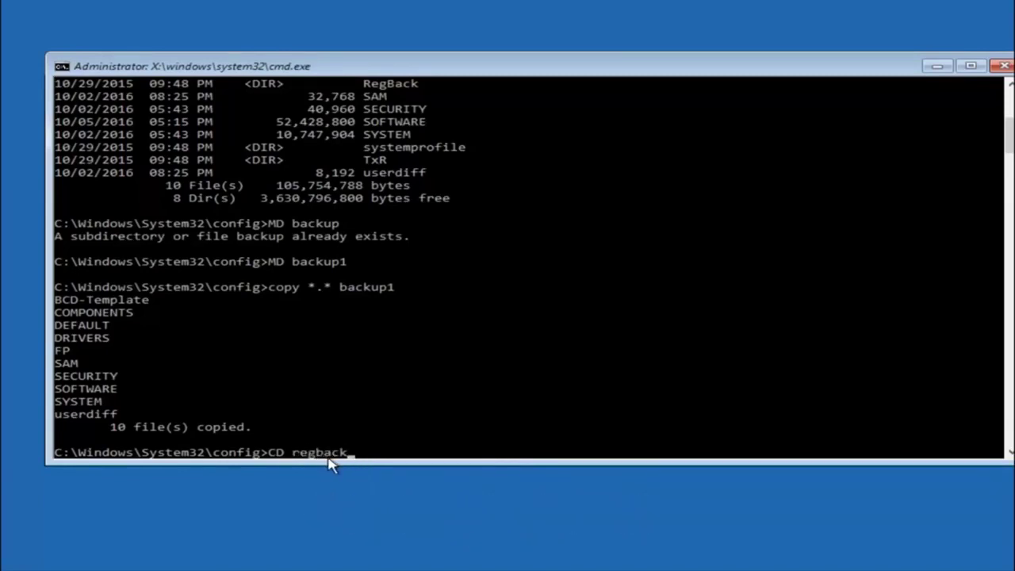
pyautogui.press('Return')
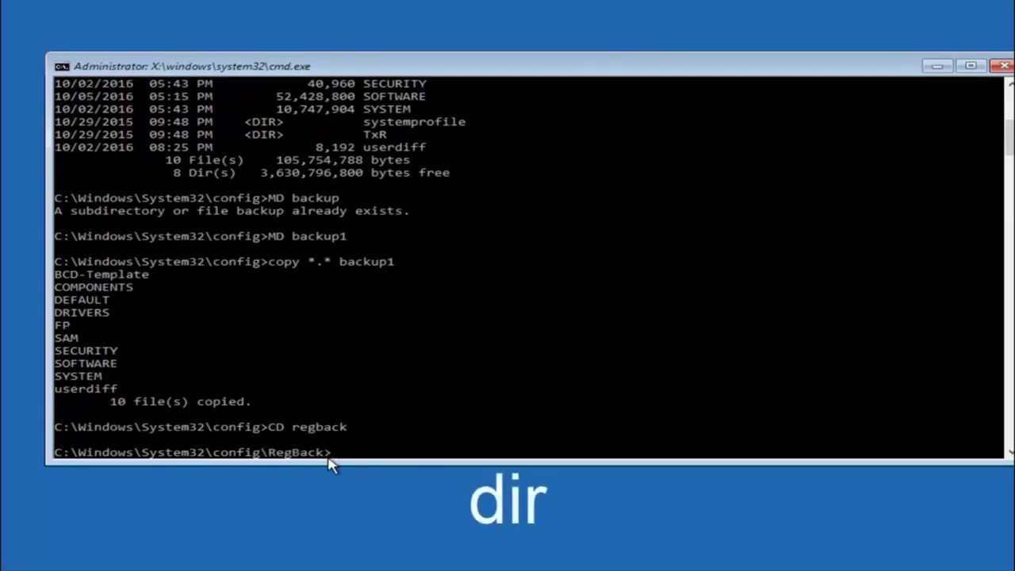
pyautogui.write('dir')
pyautogui.press('Return')
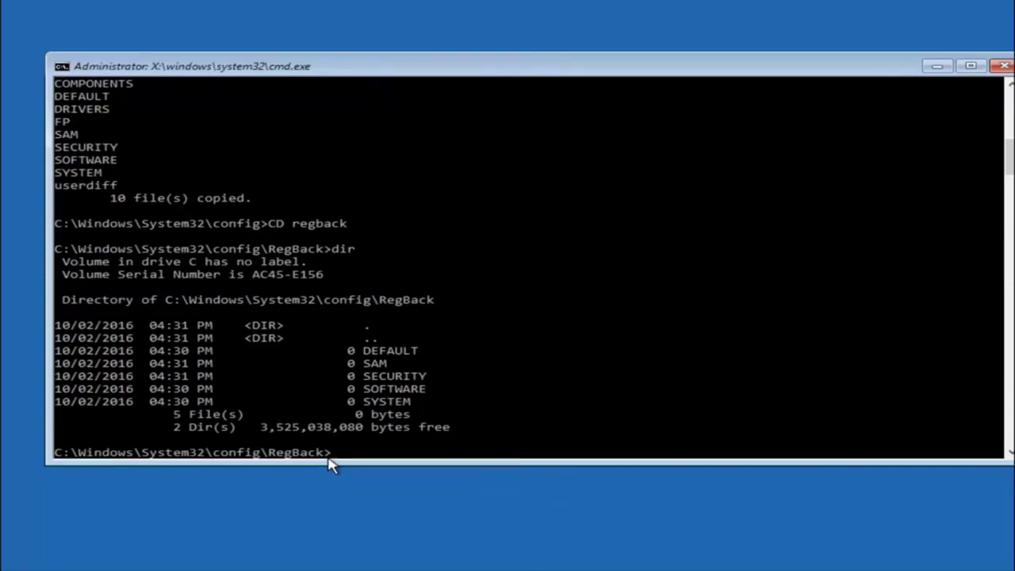
# Copy all RegBack files to the parent directory with copy *.* .., overwriting all existing files, and close the Command Prompt.
pyautogui.write('copy')
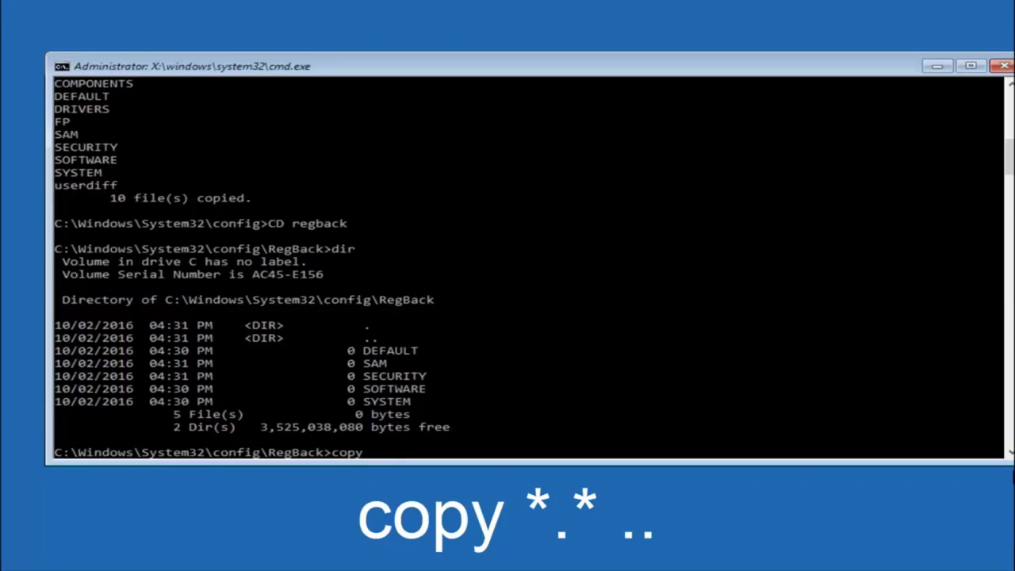
pyautogui.click(375, 456)
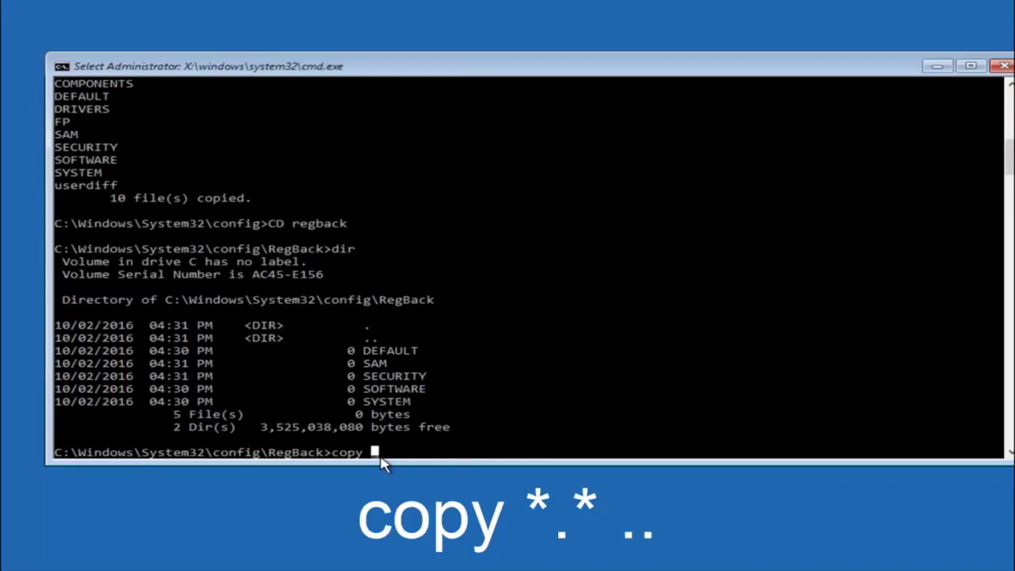
pyautogui.write('*.')
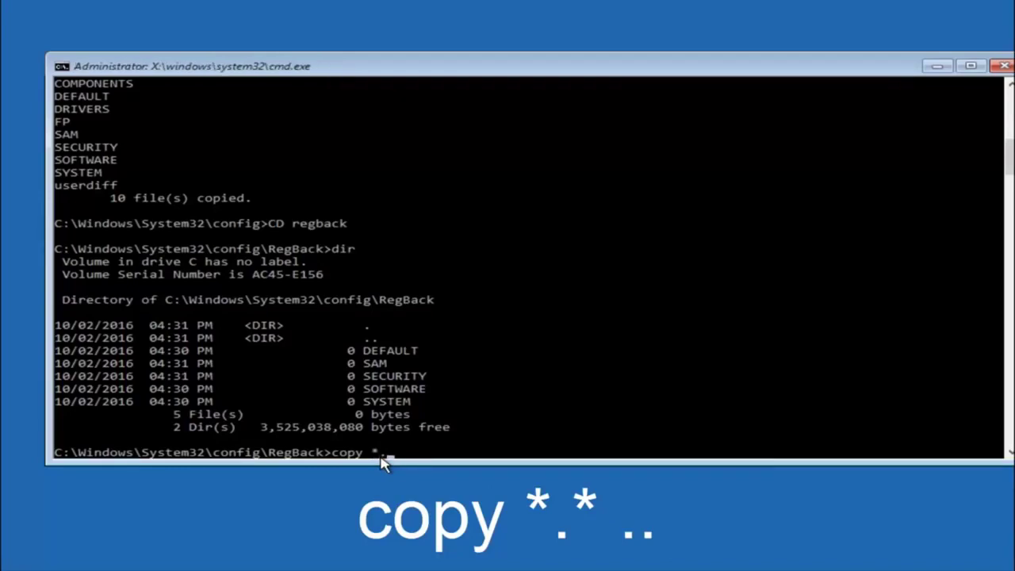
pyautogui.write('* ..')
pyautogui.press('Return')
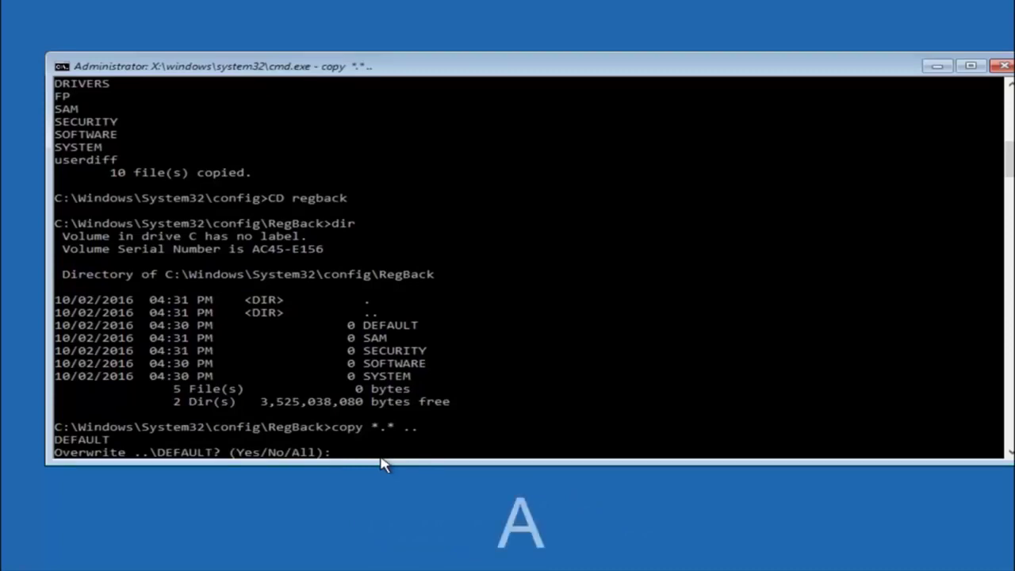
pyautogui.write('A')
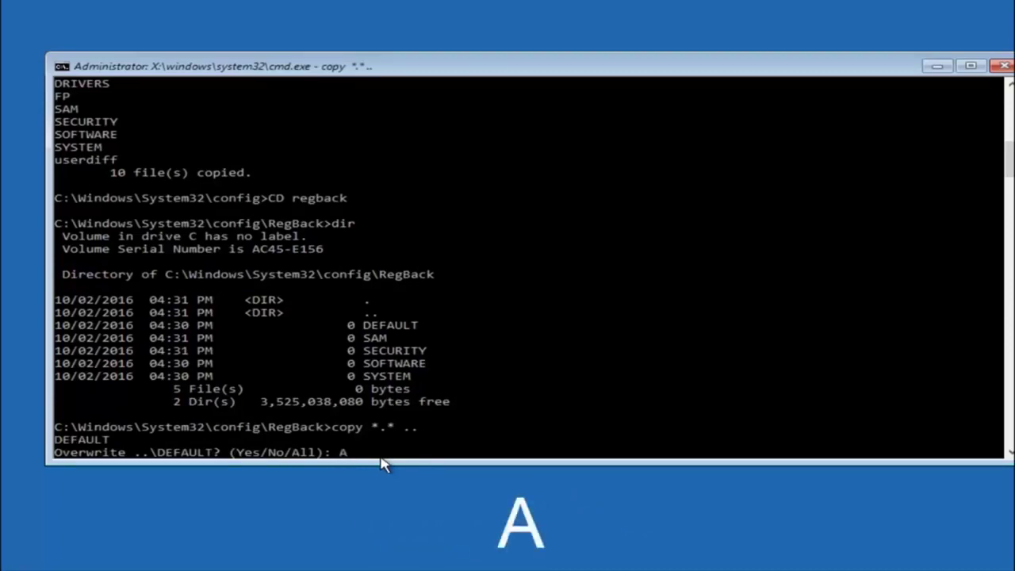
pyautogui.press('Return')
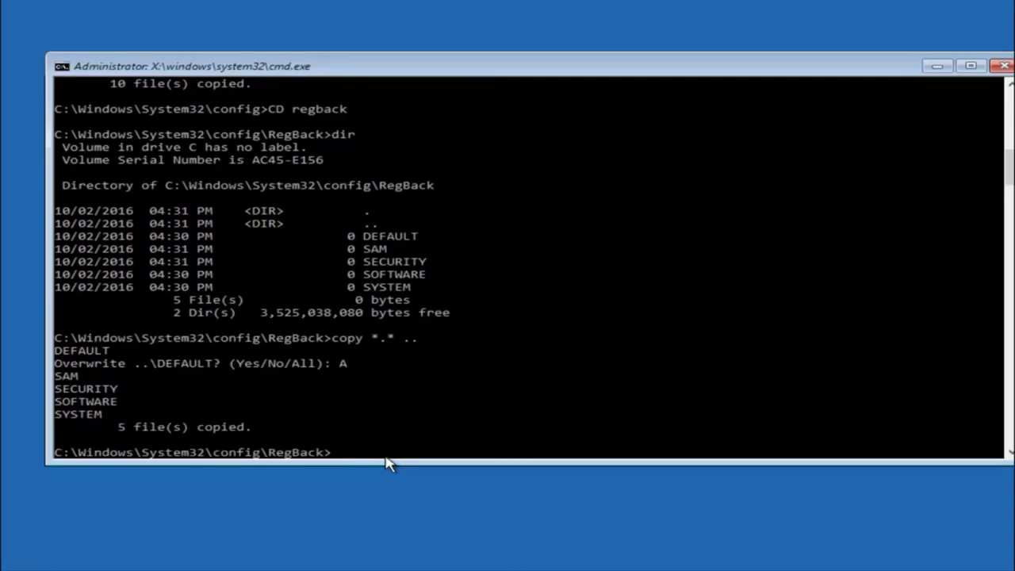
pyautogui.click(1004, 66)
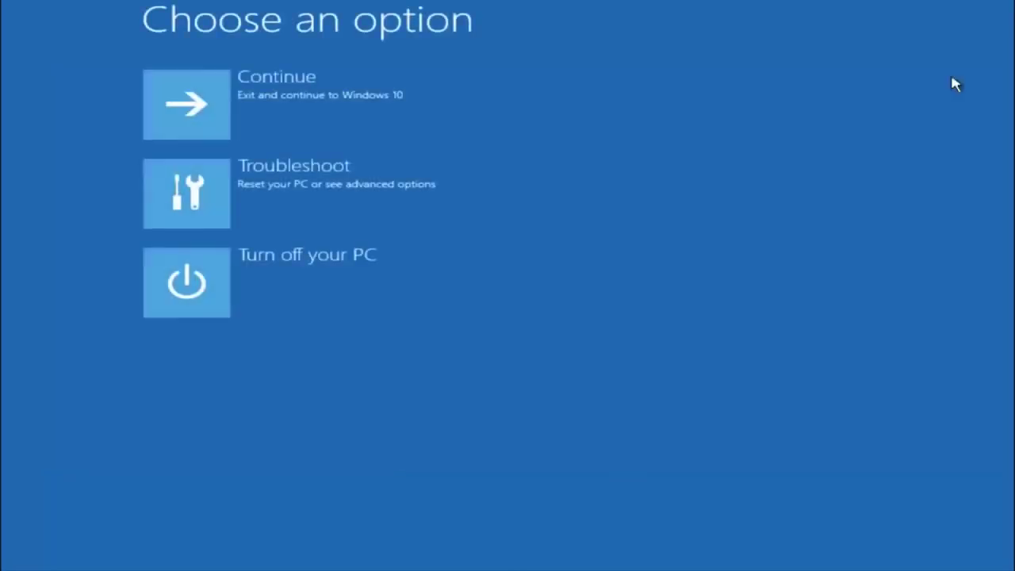